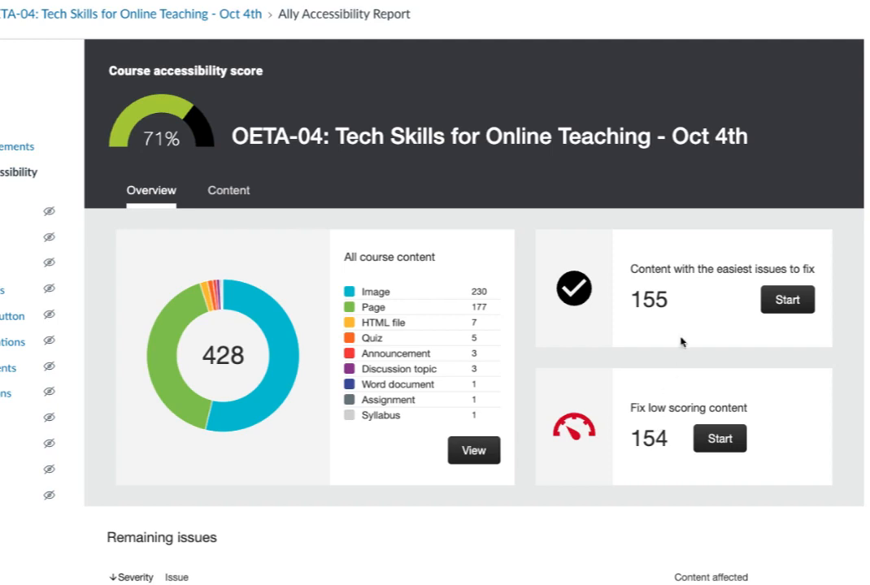
Open the accessibility report's list of content with the easiest issues to fix and look through the flagged items.
{"action": "left_click", "coordinate": [786, 300]}
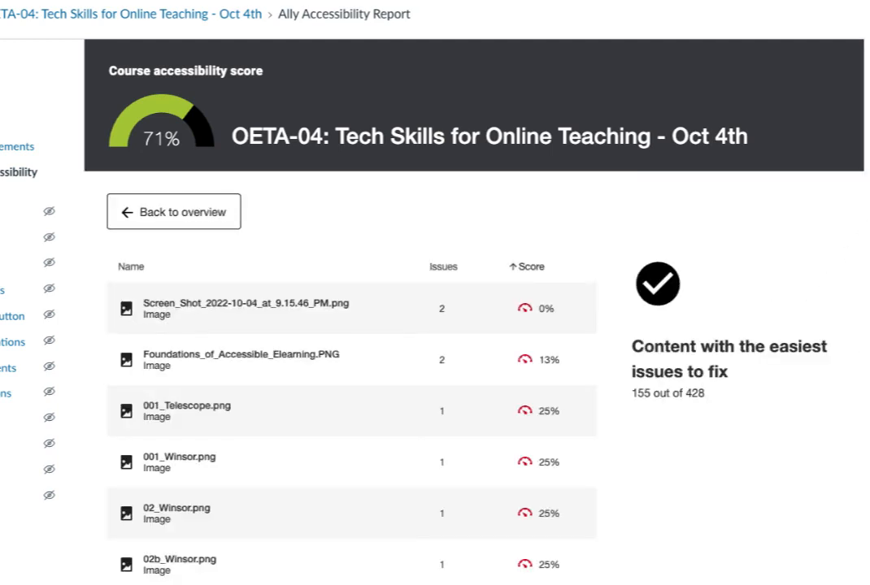
{"action": "scroll", "coordinate": [351, 325], "scroll_direction": "down", "scroll_amount": 5}
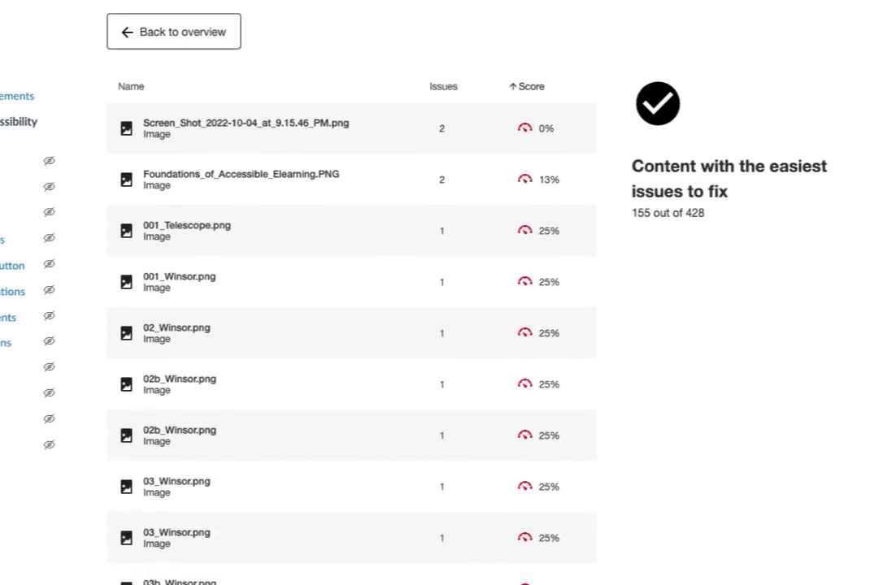
{"action": "scroll", "coordinate": [867, 334], "scroll_direction": "down", "scroll_amount": 3}
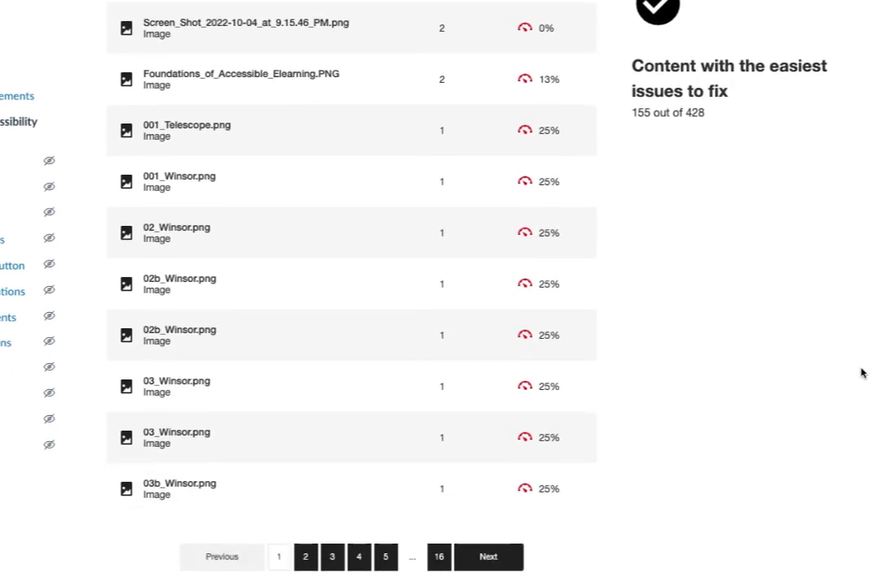
{"action": "scroll", "coordinate": [859, 358], "scroll_direction": "up", "scroll_amount": 1}
{"action": "scroll", "coordinate": [857, 342], "scroll_direction": "up", "scroll_amount": 3}
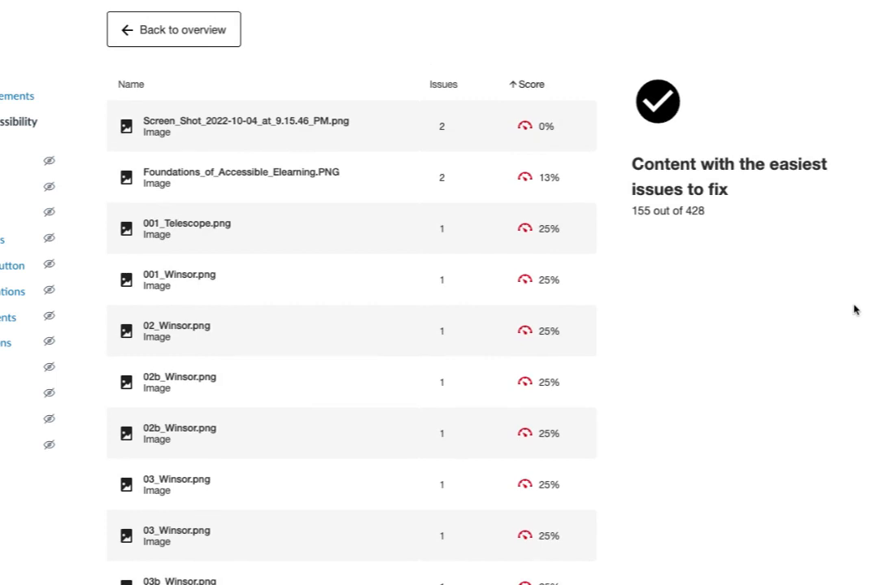
{"action": "scroll", "coordinate": [851, 325], "scroll_direction": "down", "scroll_amount": 3}
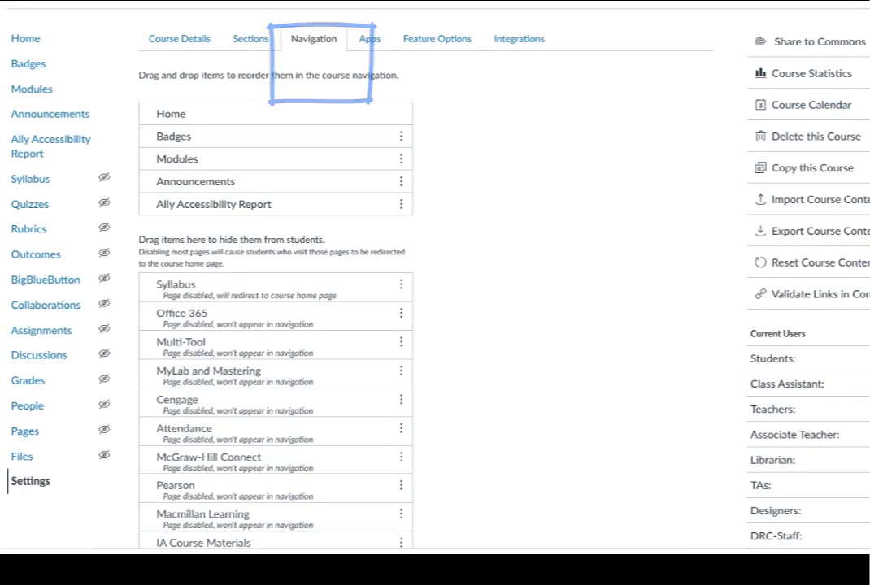
Enable TidyUP in the course navigation settings and save the navigation changes.
{"action": "scroll", "coordinate": [276, 325], "scroll_direction": "down", "scroll_amount": 10}
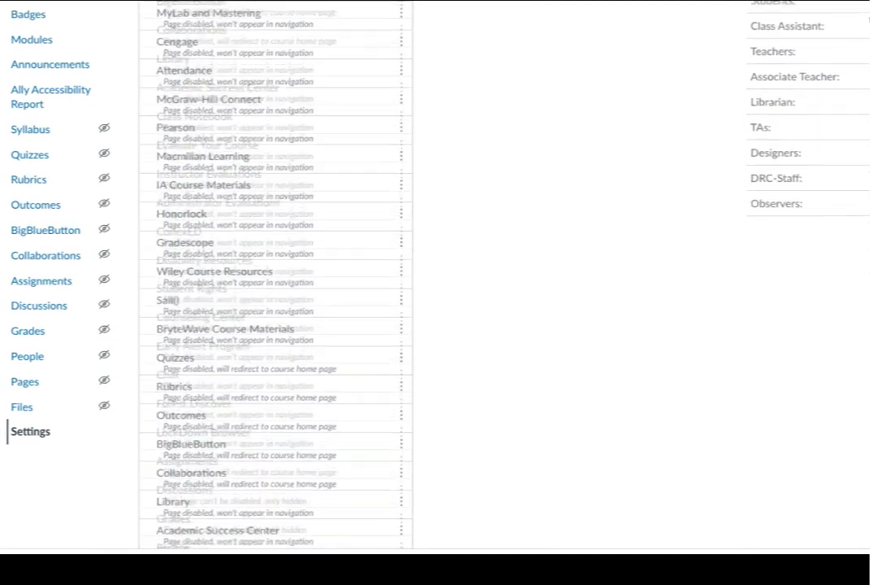
{"action": "scroll", "coordinate": [275, 325], "scroll_direction": "down", "scroll_amount": 3}
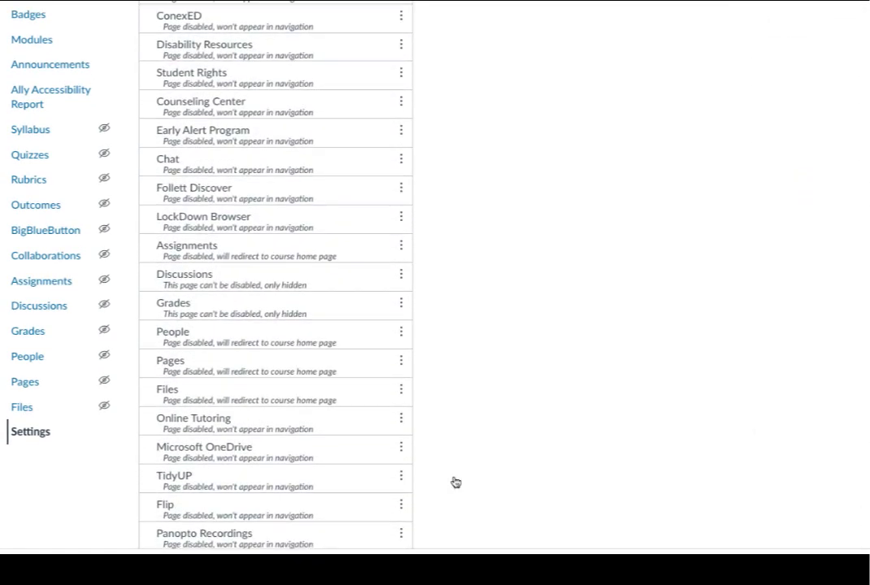
{"action": "left_click", "coordinate": [400, 477]}
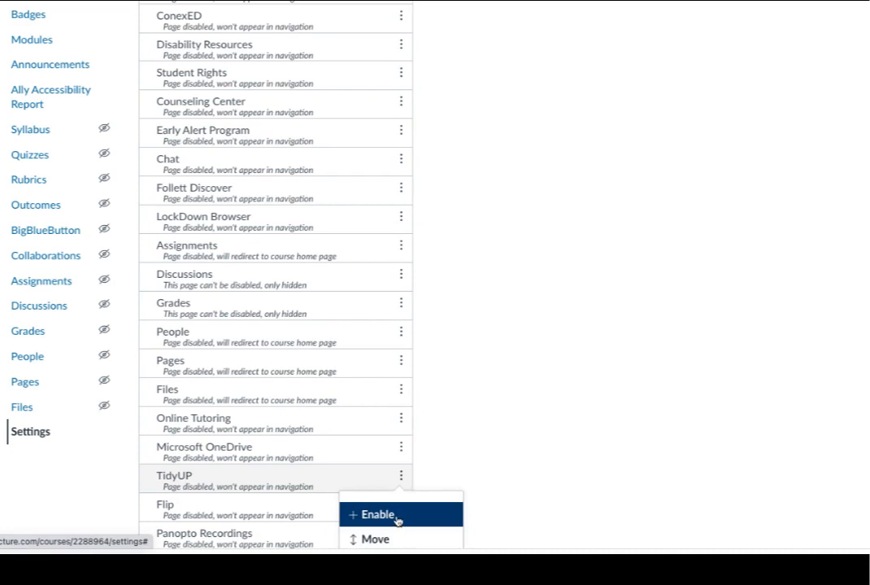
{"action": "left_click", "coordinate": [397, 516]}
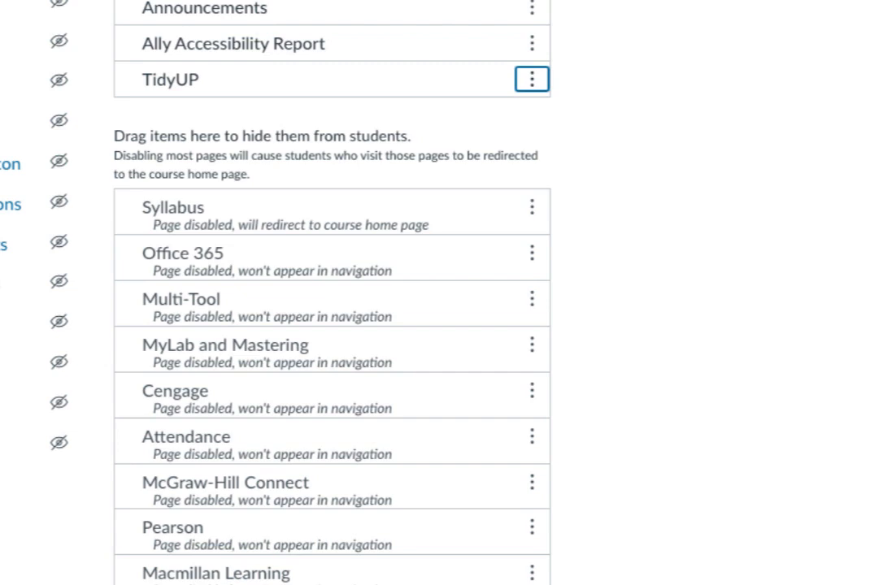
{"action": "left_click", "coordinate": [532, 79]}
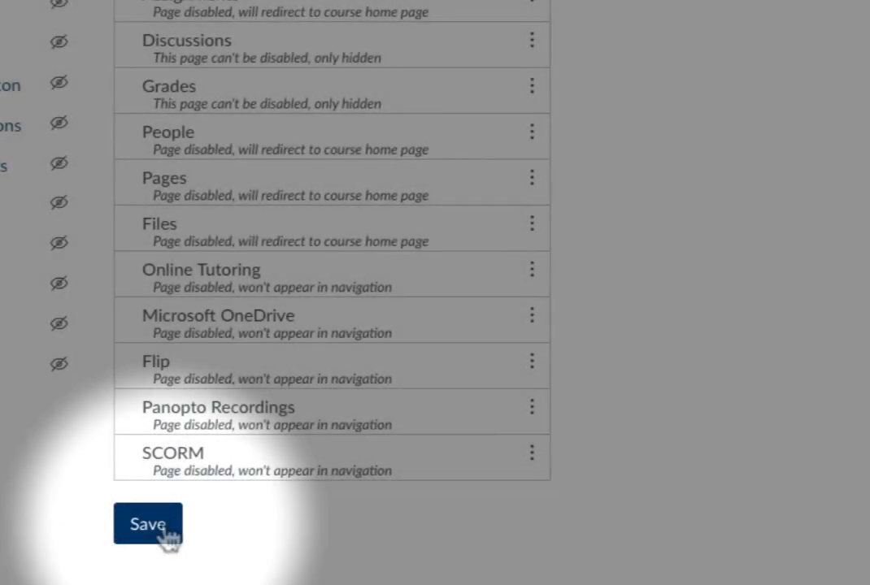
{"action": "left_click", "coordinate": [165, 529]}
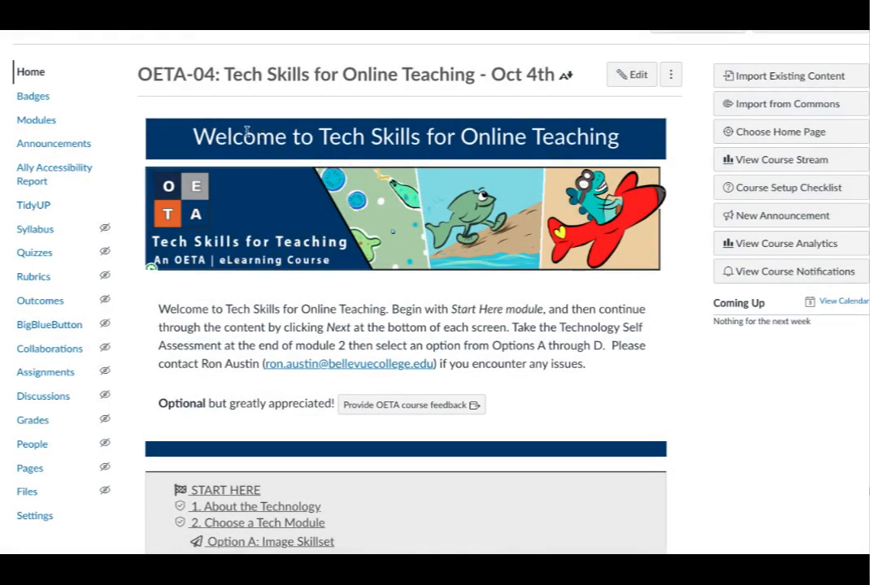
Open TidyUP in the course, check the custom file types, and set the scan to include all file types.
{"action": "left_click", "coordinate": [42, 204]}
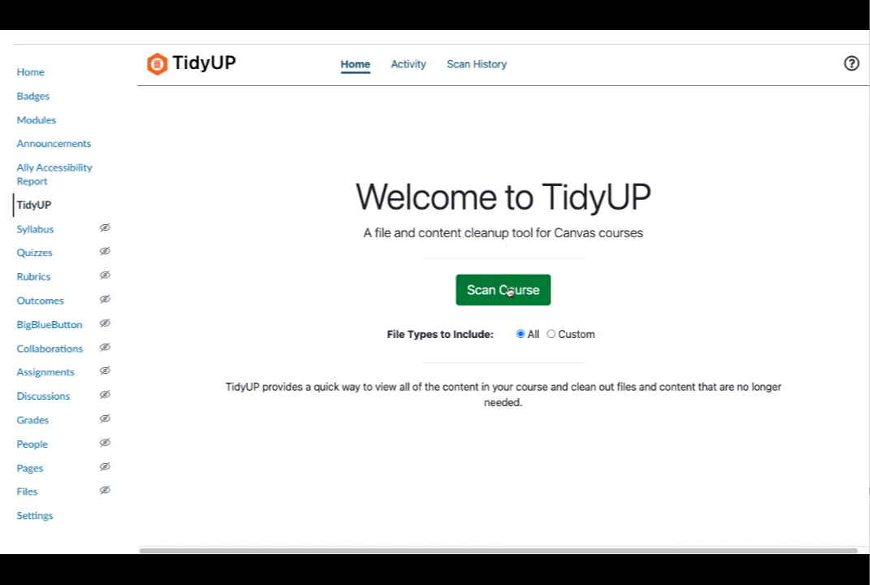
{"action": "left_click", "coordinate": [554, 335]}
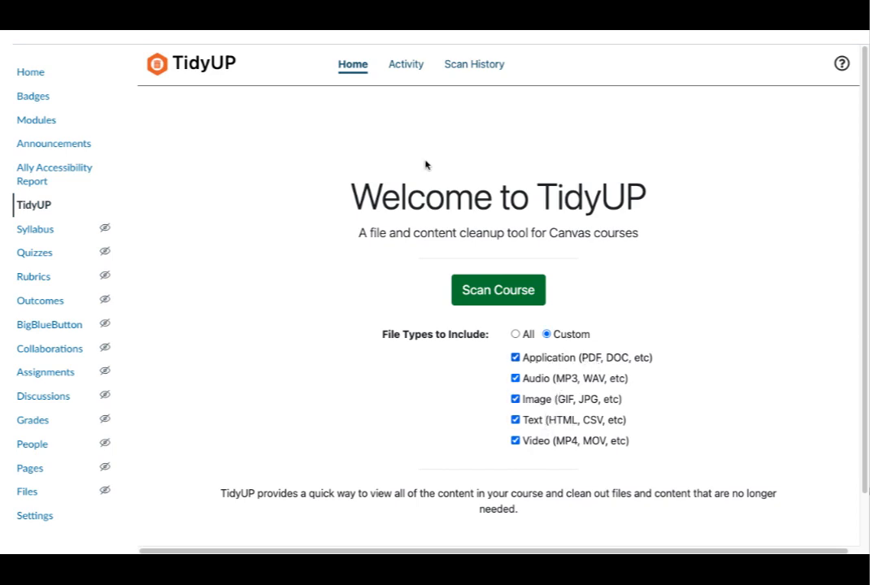
{"action": "left_click", "coordinate": [515, 334]}
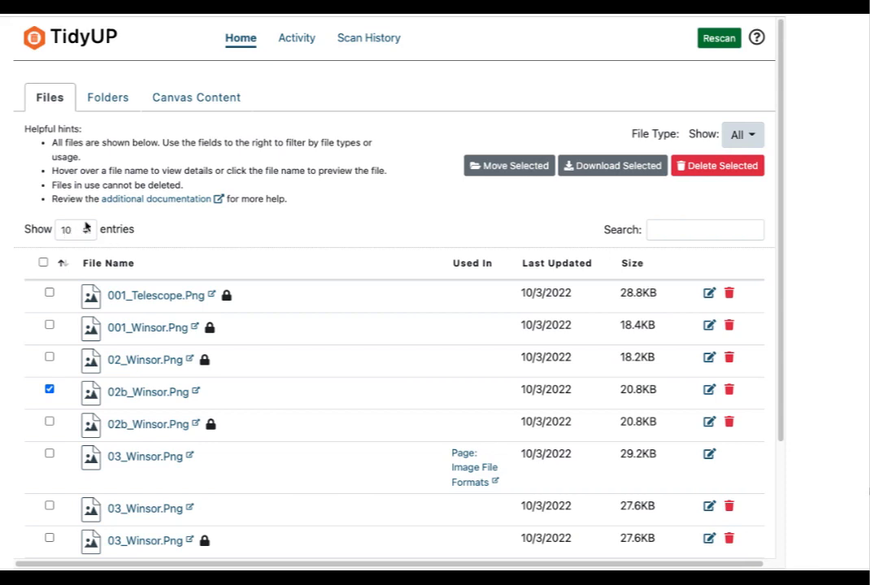
View the scanned file list filtered by Unused Files and by Files In Use.
{"action": "left_click", "coordinate": [748, 136]}
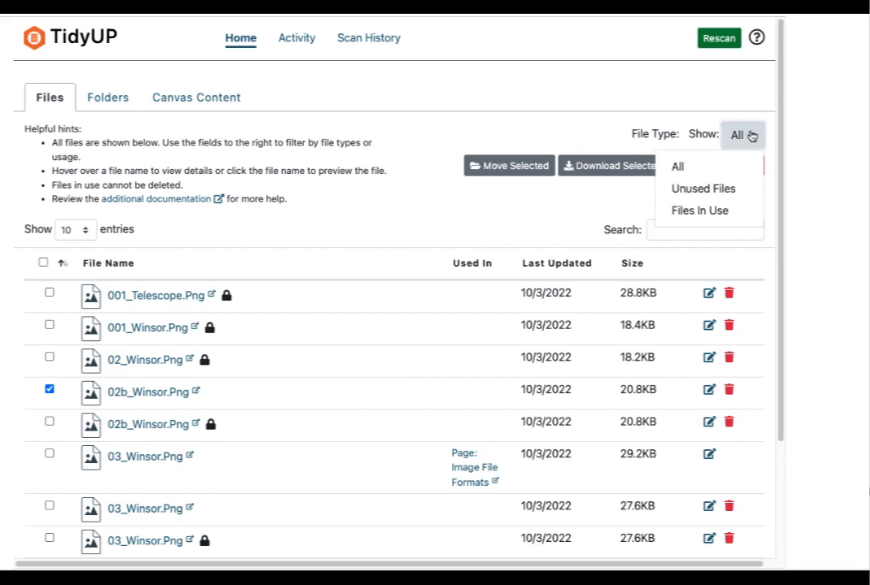
{"action": "left_click", "coordinate": [721, 190]}
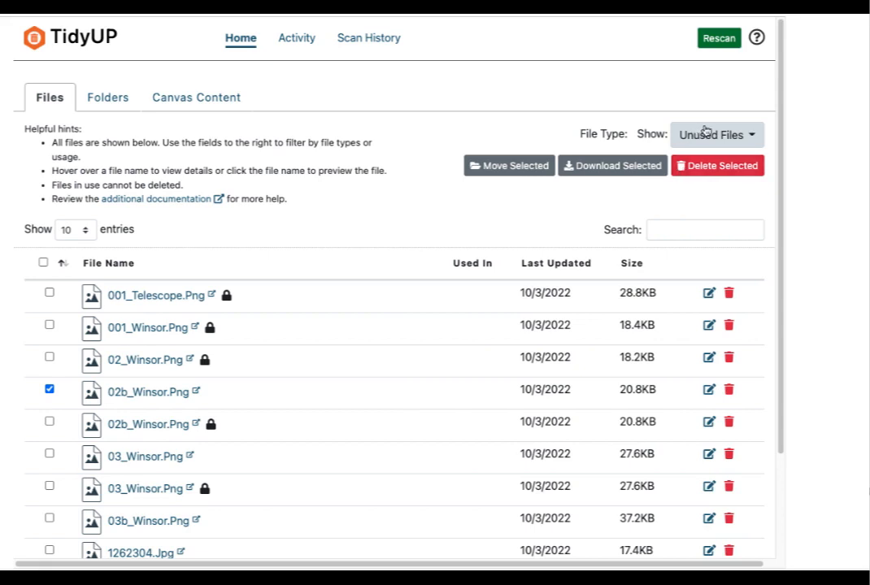
{"action": "left_click", "coordinate": [704, 134]}
{"action": "left_click", "coordinate": [711, 211]}
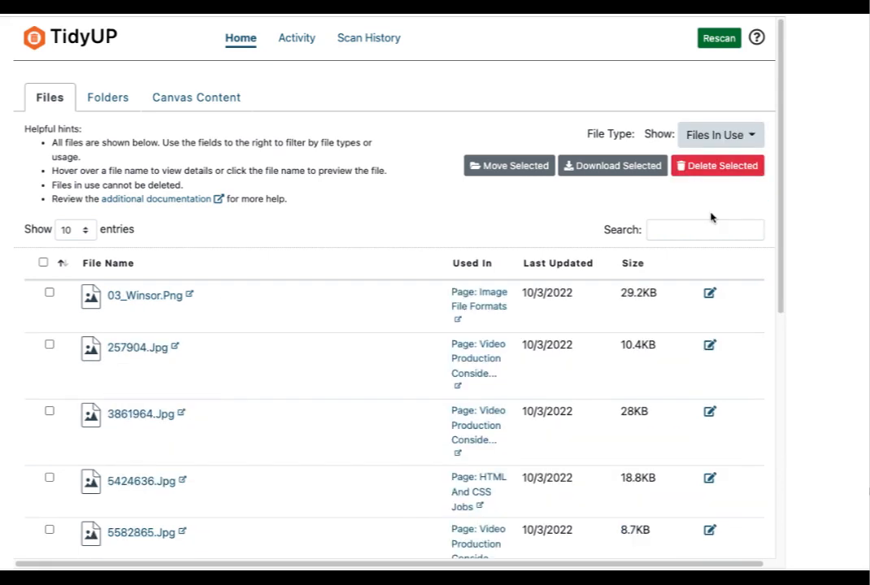
Reset the file list filter to All and show 100 entries per page.
{"action": "left_click", "coordinate": [734, 134]}
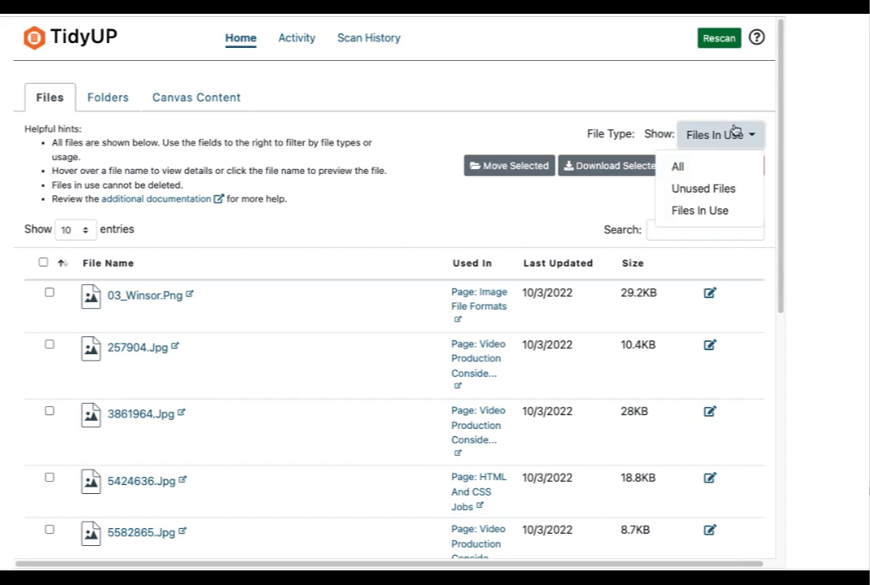
{"action": "left_click", "coordinate": [694, 167]}
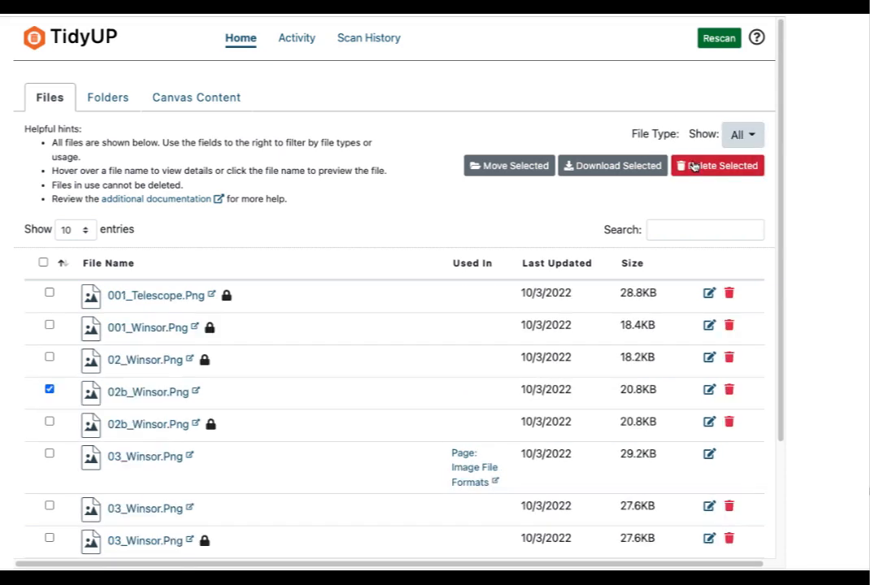
{"action": "left_click", "coordinate": [85, 229]}
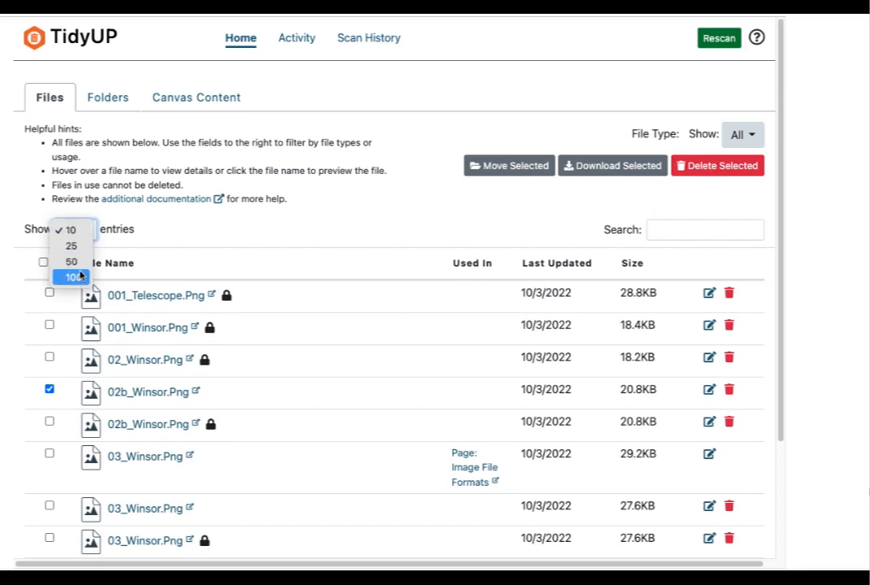
{"action": "left_click", "coordinate": [80, 276]}
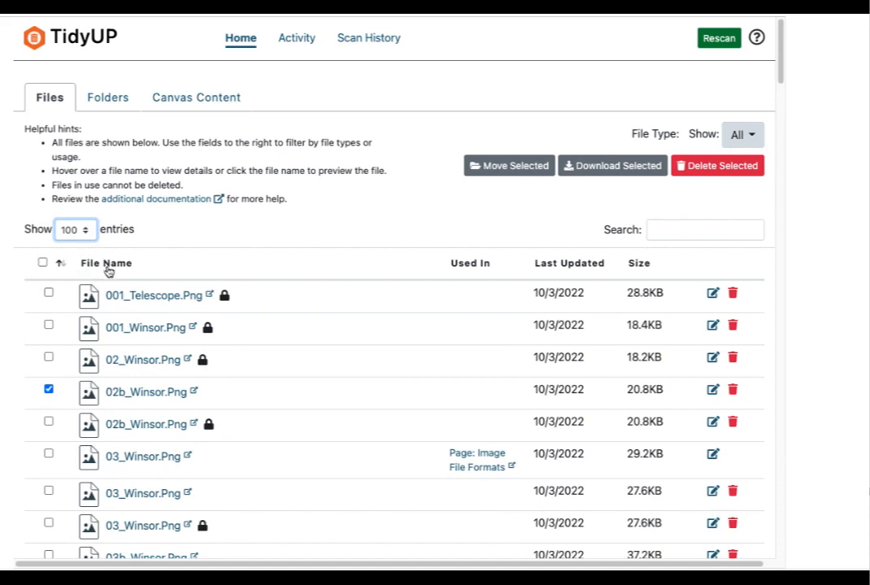
Look over the scanned folders and examine the Canvas content list, including its type filter options and the published, module and content status.
{"action": "left_click", "coordinate": [114, 100]}
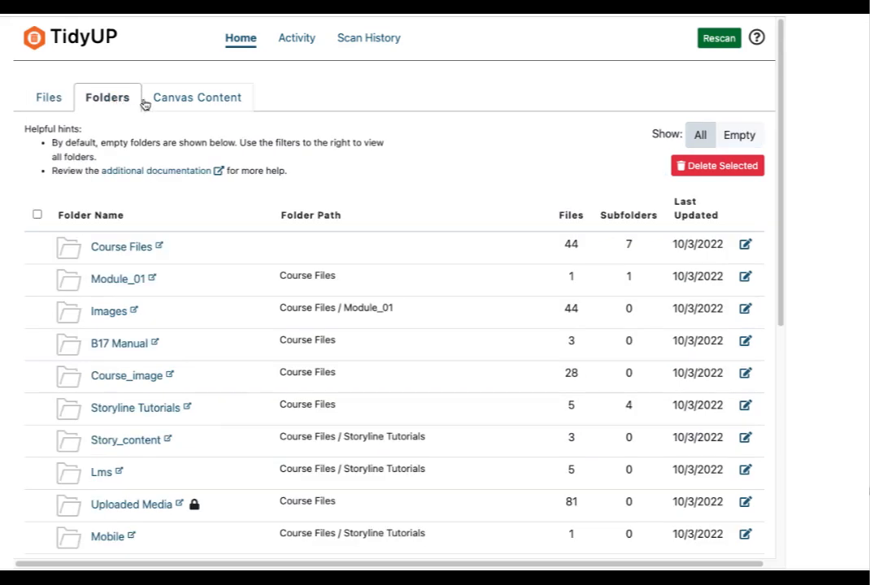
{"action": "left_click", "coordinate": [187, 100]}
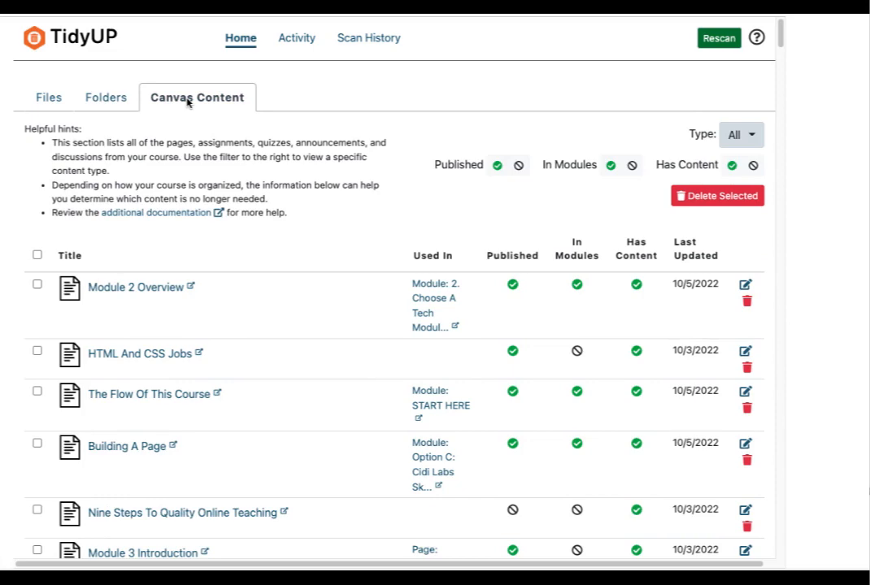
{"action": "left_click", "coordinate": [754, 135]}
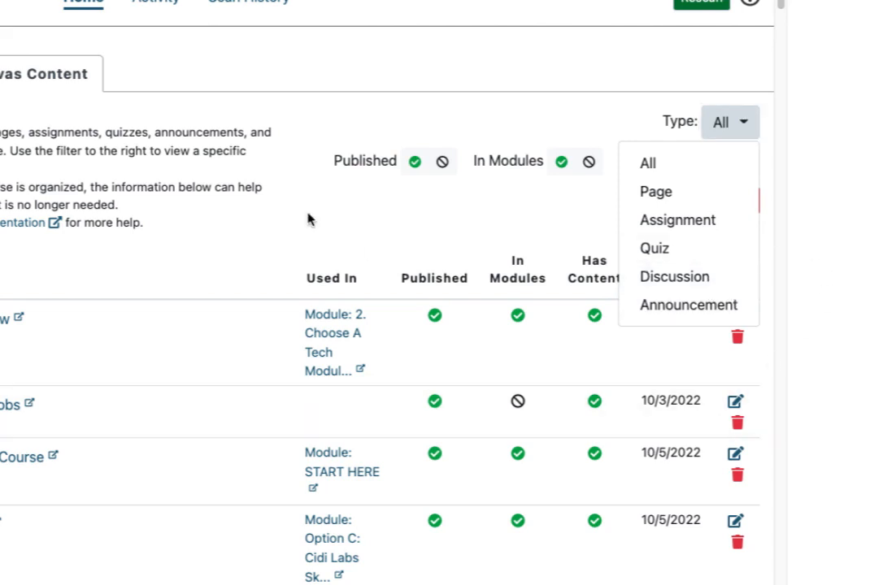
{"action": "left_click", "coordinate": [378, 229]}
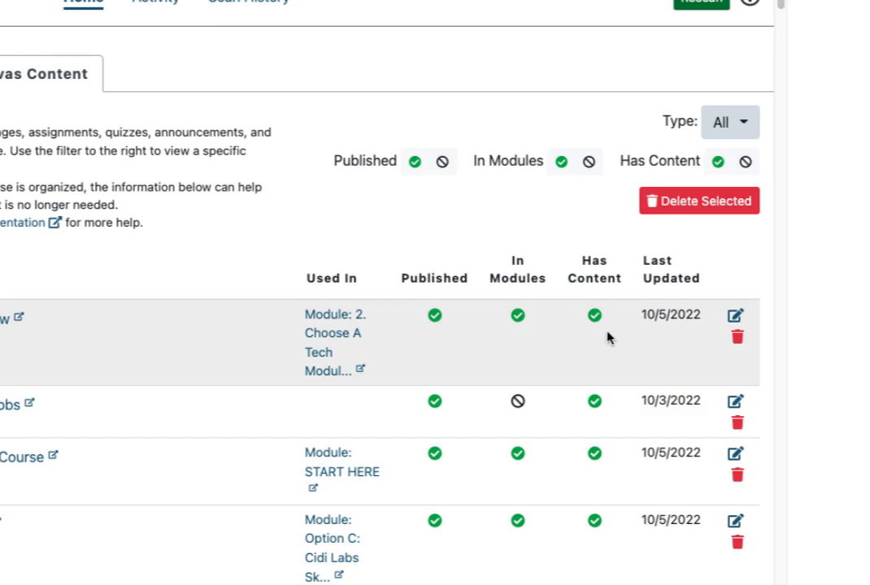
{"action": "left_click_drag", "start_coordinate": [782, 3], "coordinate": [772, 66]}
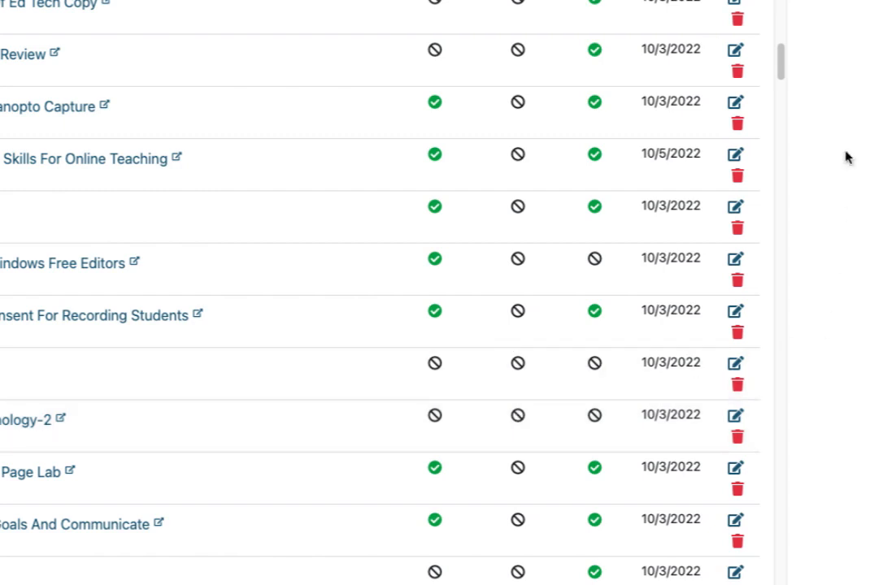
{"action": "mouse_move", "coordinate": [32, 419]}
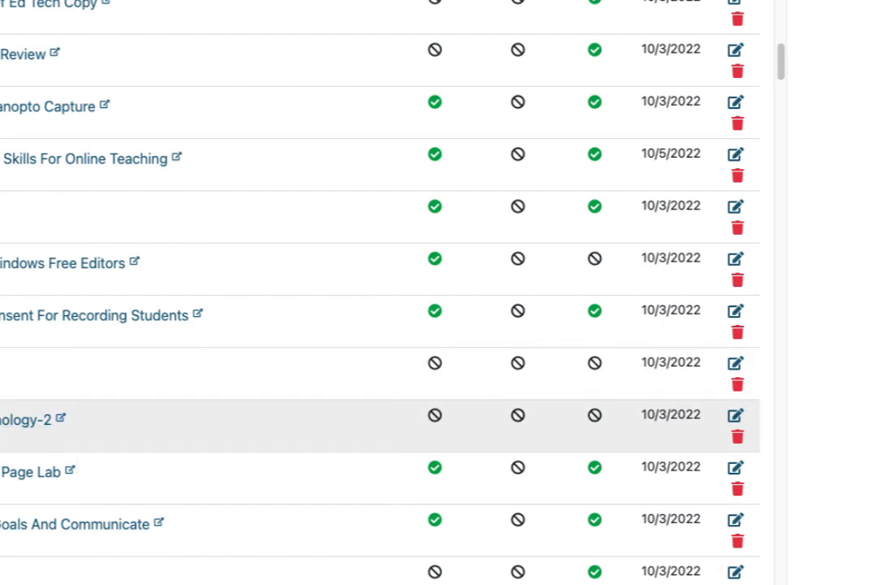
{"action": "scroll", "coordinate": [374, 425], "scroll_direction": "up", "scroll_amount": 15}
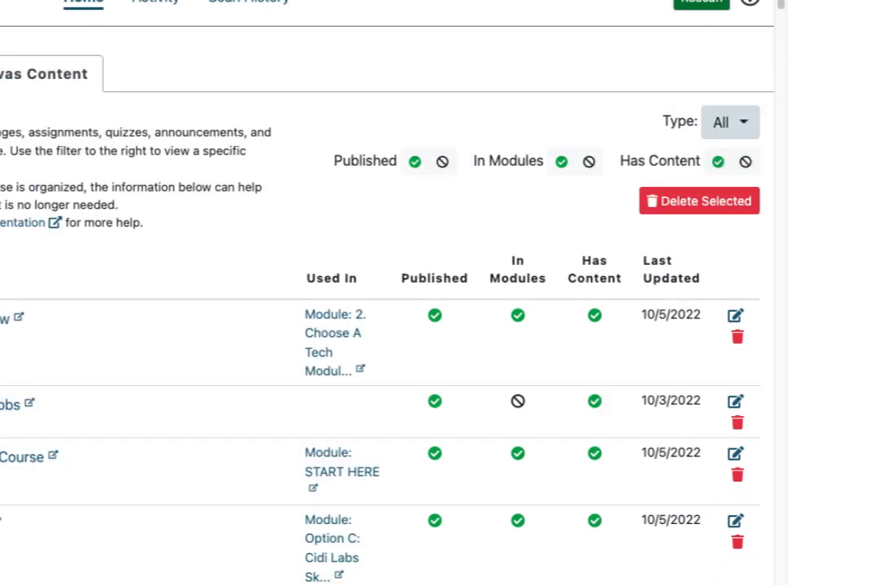
Return to the scanned file list, select all listed files, and download them.
{"action": "left_click", "coordinate": [49, 101]}
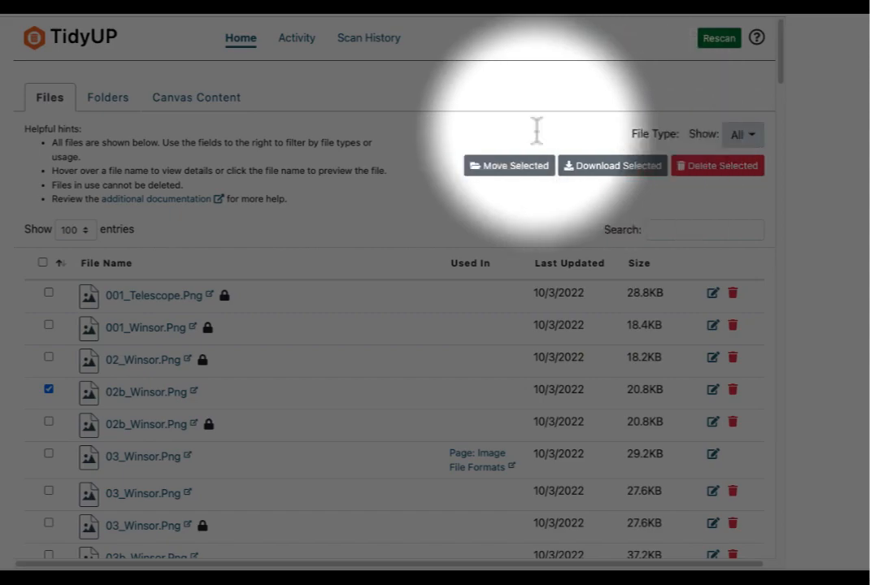
{"action": "left_click", "coordinate": [45, 265]}
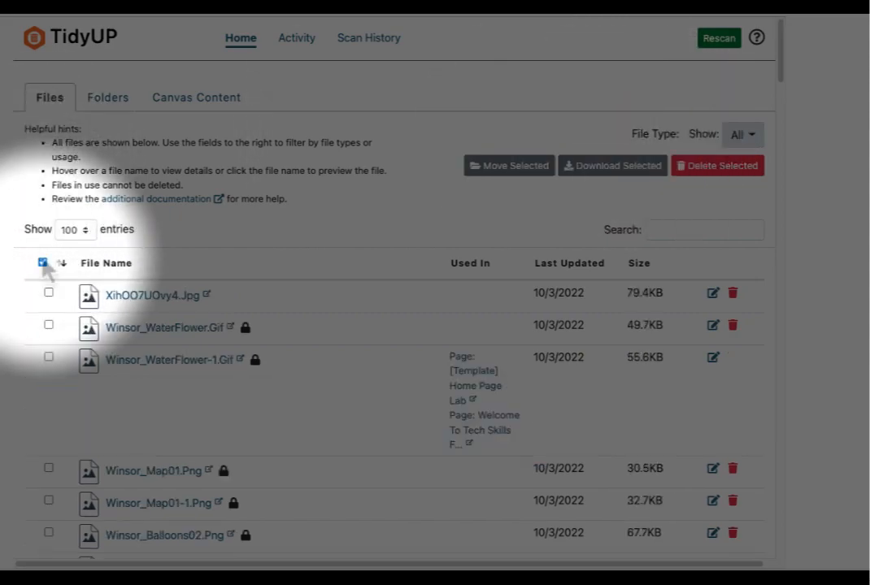
{"action": "left_click", "coordinate": [43, 263]}
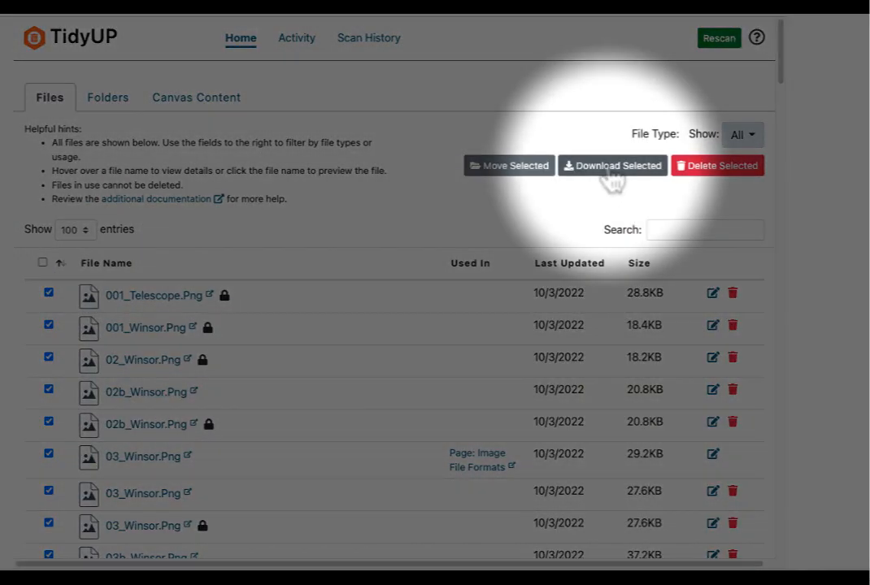
{"action": "left_click", "coordinate": [608, 169]}
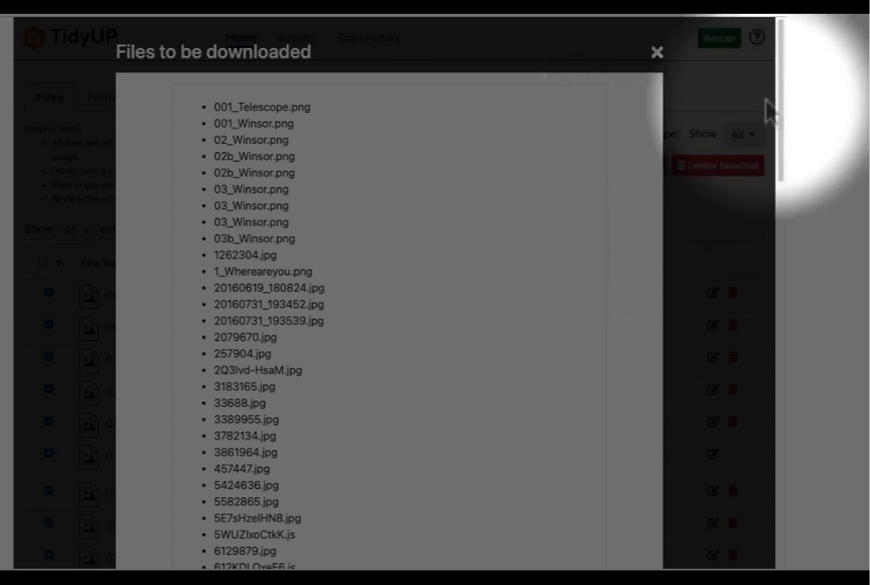
{"action": "left_click_drag", "start_coordinate": [779, 105], "coordinate": [768, 541]}
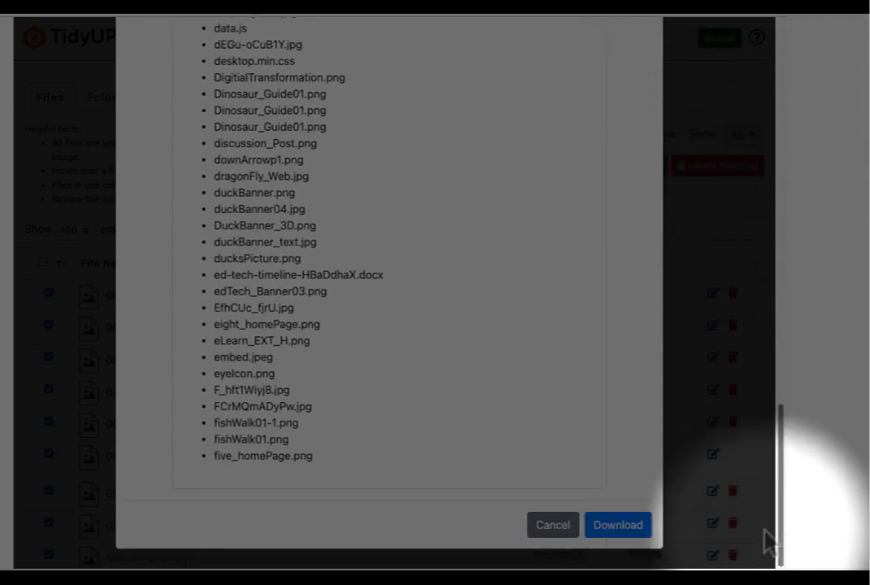
{"action": "left_click", "coordinate": [638, 527]}
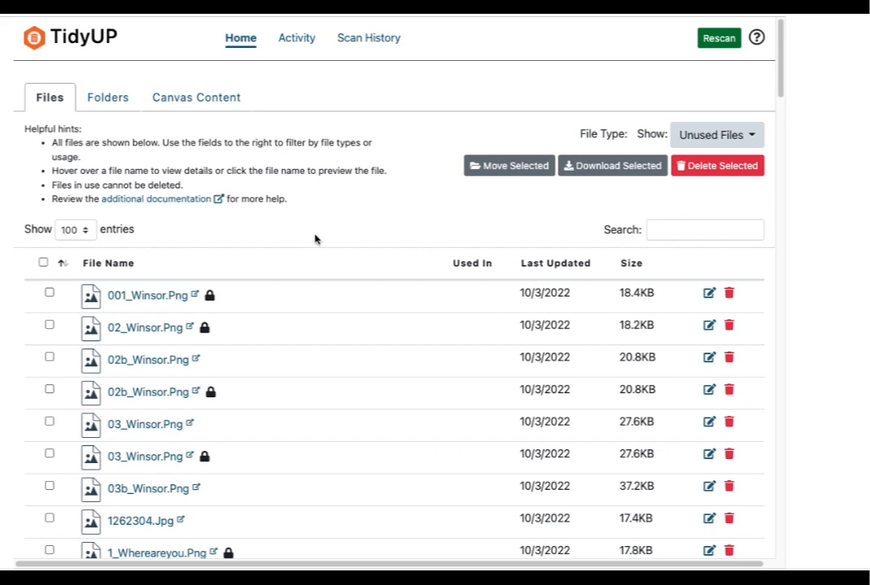
View the scanned file list with all files shown, and filter it back to Unused Files.
{"action": "left_click", "coordinate": [751, 135]}
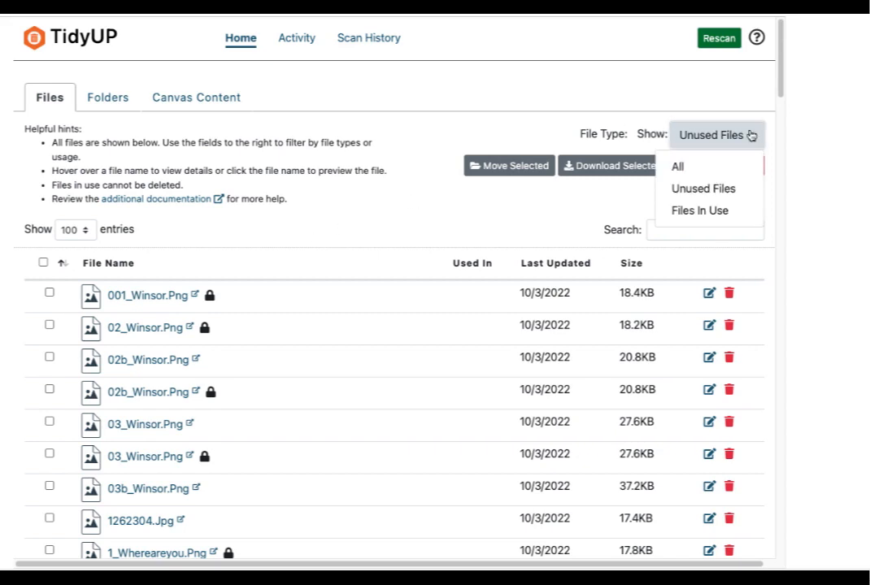
{"action": "left_click", "coordinate": [721, 167]}
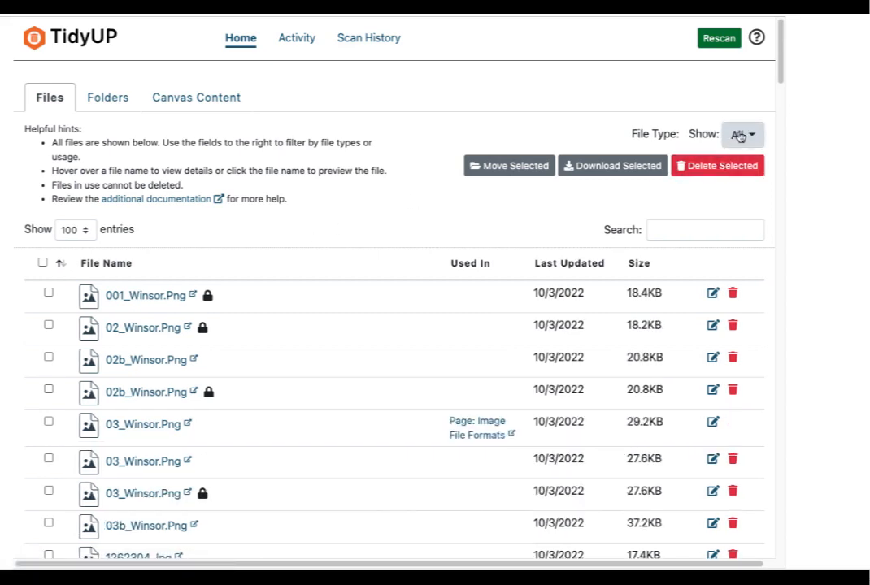
{"action": "left_click", "coordinate": [738, 135]}
{"action": "left_click", "coordinate": [722, 187]}
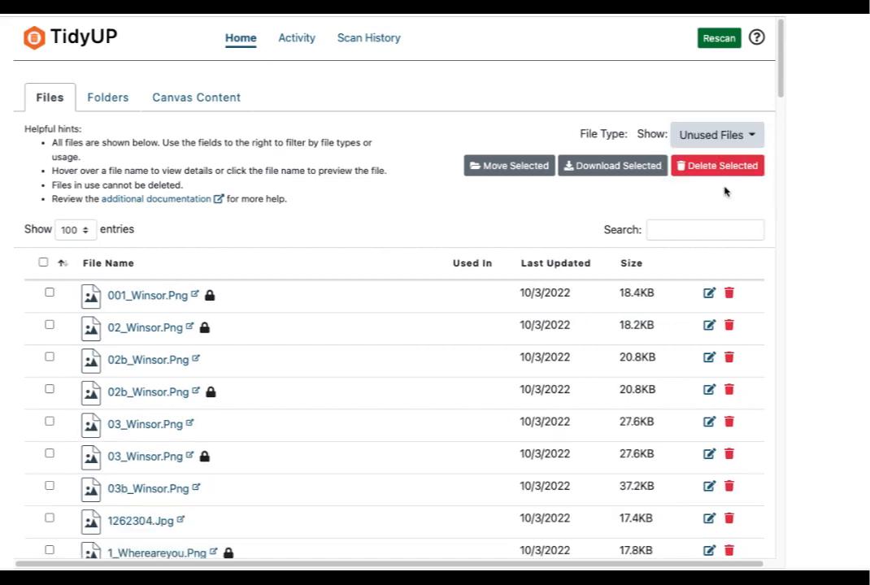
Select the unused files 001_Winsor.png, 02_Winsor.png and the unlocked 02b_Winsor.png, and delete them permanently.
{"action": "left_click", "coordinate": [49, 295]}
{"action": "mouse_move", "coordinate": [174, 331]}
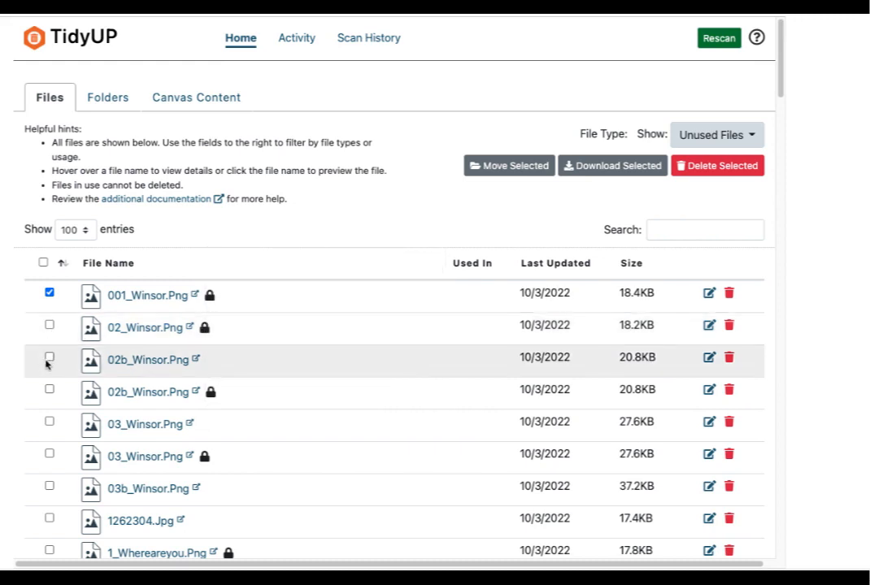
{"action": "left_click", "coordinate": [50, 358]}
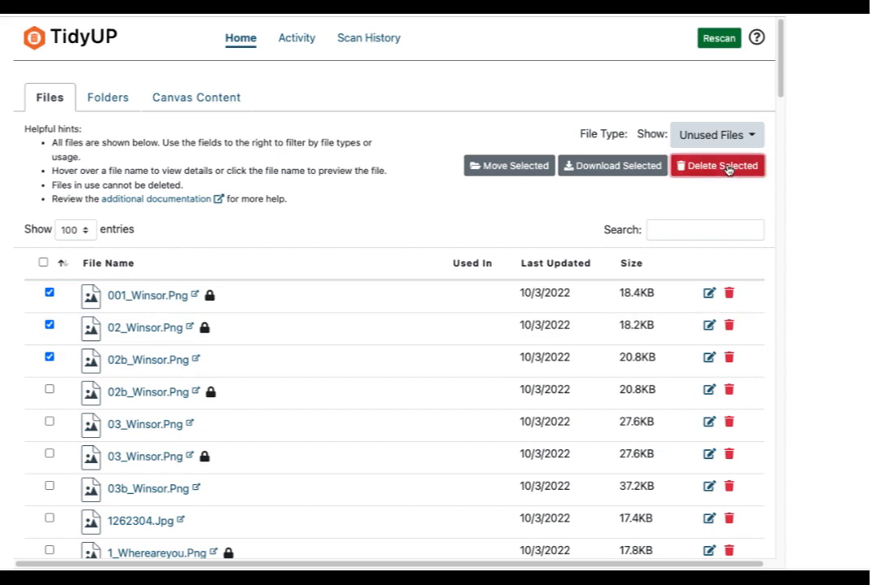
{"action": "left_click", "coordinate": [728, 168]}
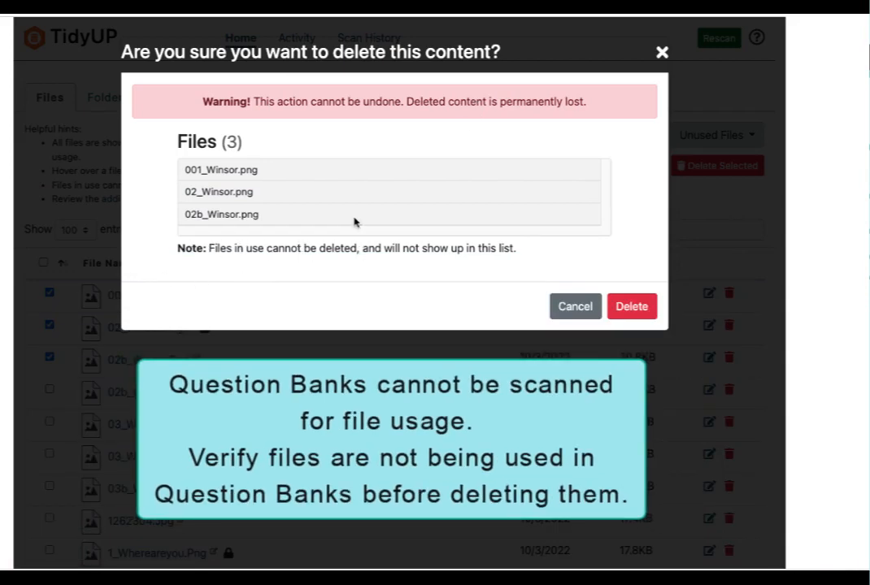
{"action": "left_click", "coordinate": [630, 306]}
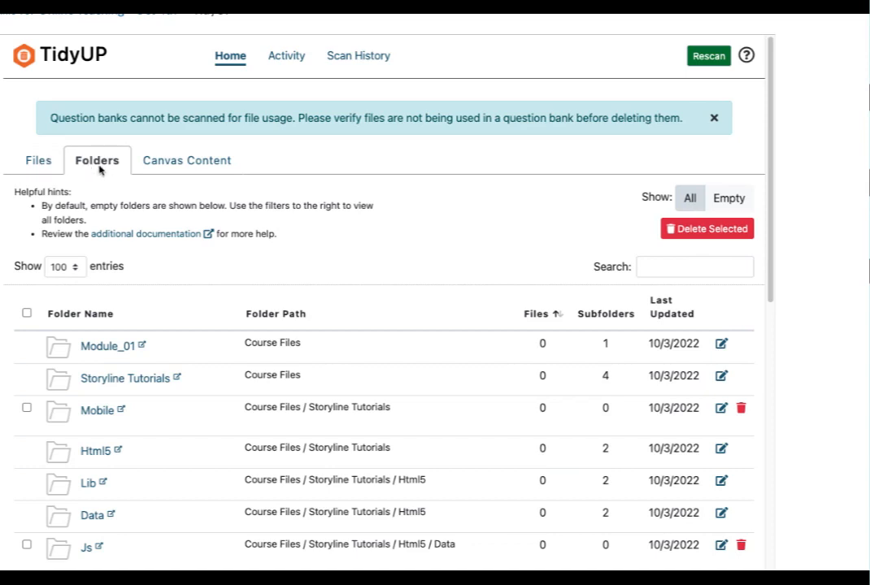
Filter the Canvas content list to items that are published, in modules and have content.
{"action": "left_click", "coordinate": [218, 168]}
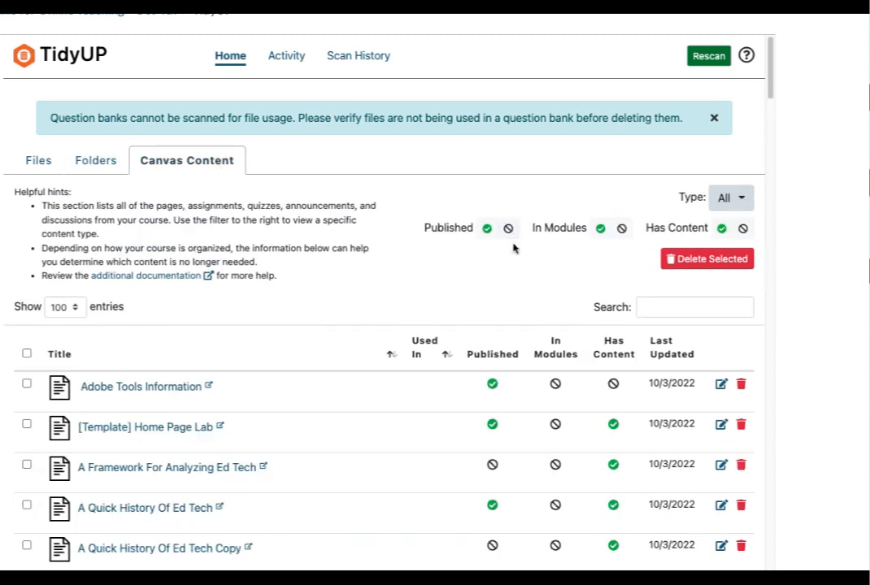
{"action": "left_click", "coordinate": [487, 229]}
{"action": "left_click", "coordinate": [601, 230]}
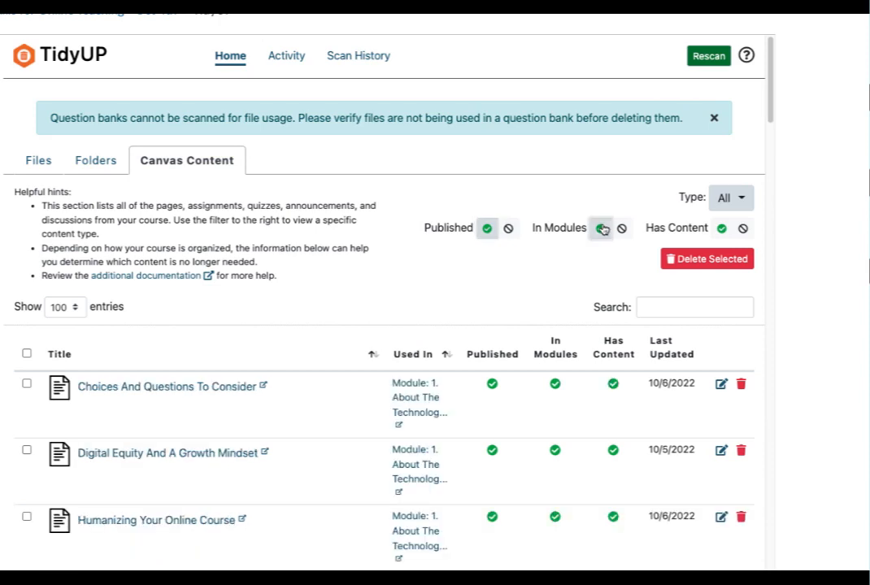
{"action": "left_click", "coordinate": [721, 228]}
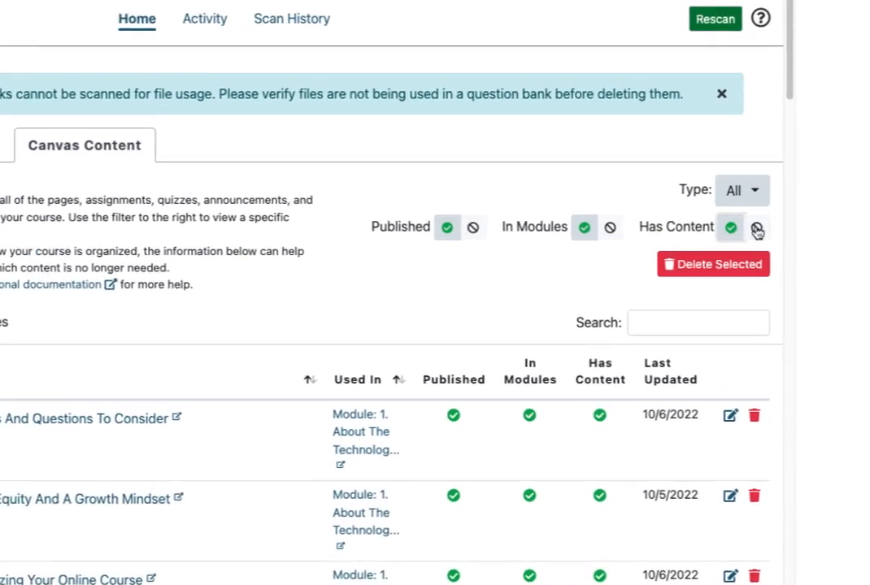
Change the Canvas content filters to show only items that are unpublished, not in modules and without content.
{"action": "left_click", "coordinate": [756, 229]}
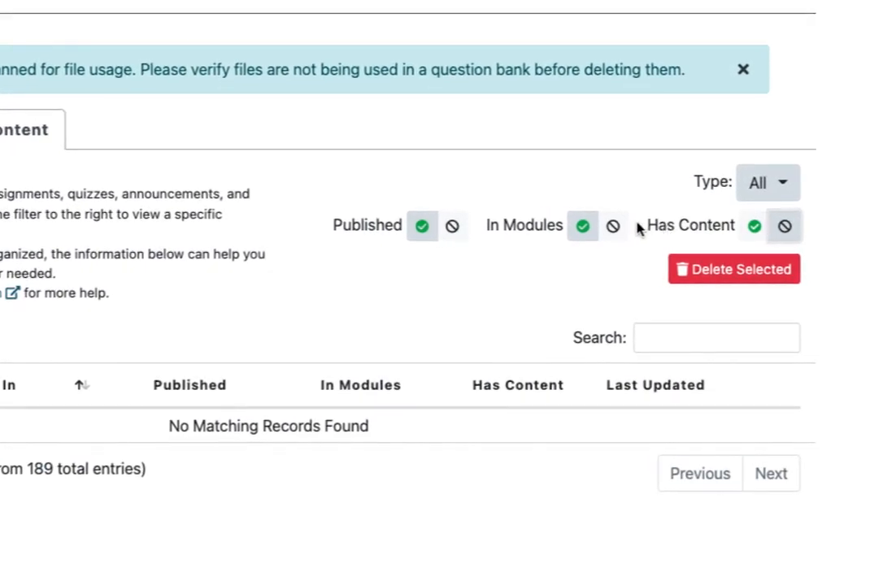
{"action": "left_click", "coordinate": [614, 229]}
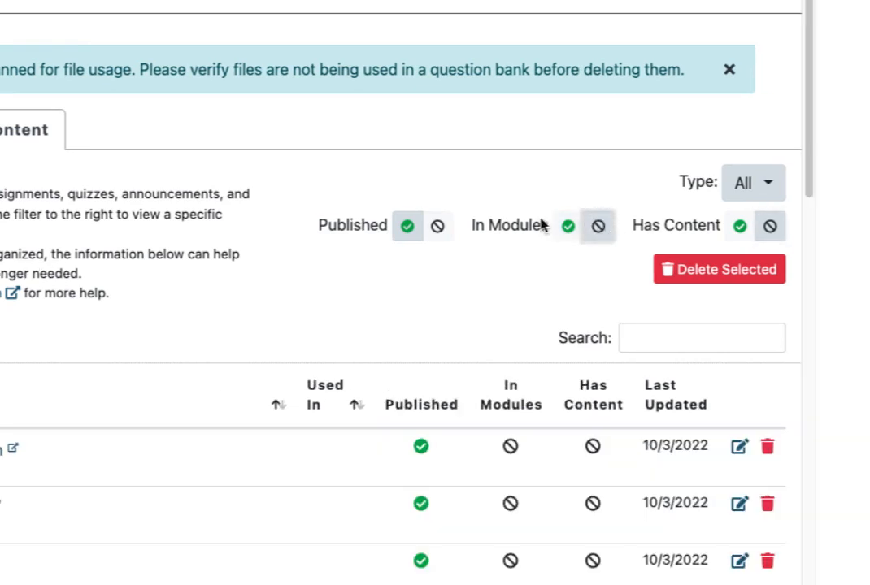
{"action": "left_click", "coordinate": [439, 228]}
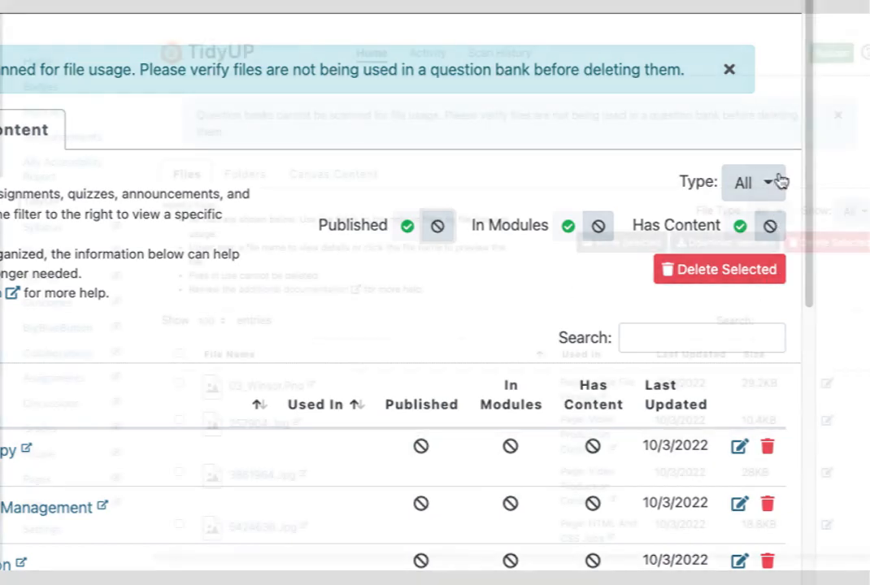
{"action": "left_click", "coordinate": [778, 180]}
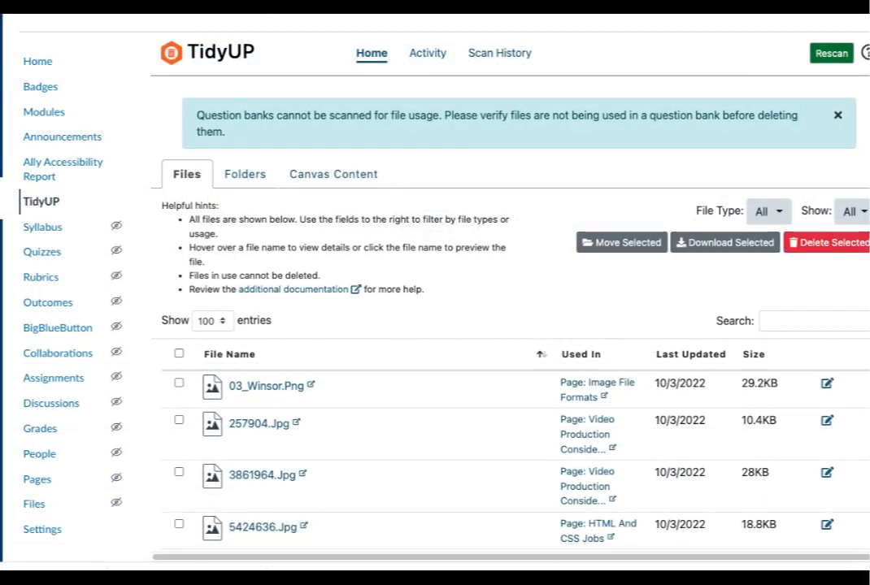
Open the course's Ally Accessibility Report.
{"action": "left_click", "coordinate": [43, 167]}
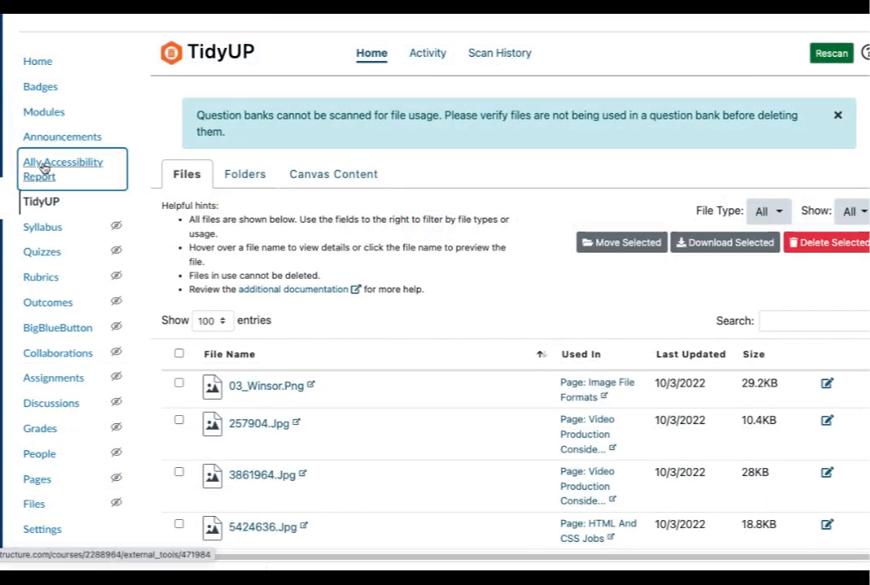